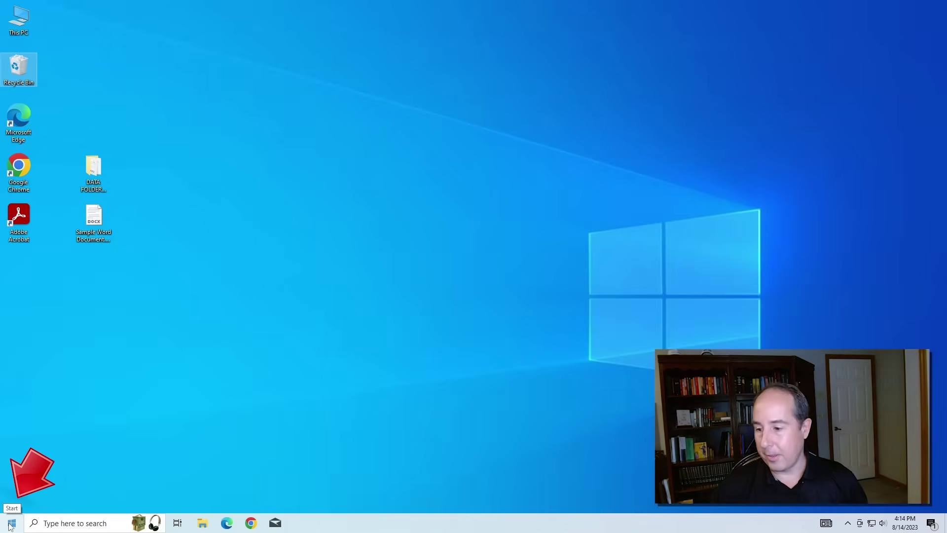
# Search Settings for 'reset' and go to the Recovery page's Reset this PC section.
pyautogui.click(11, 524)
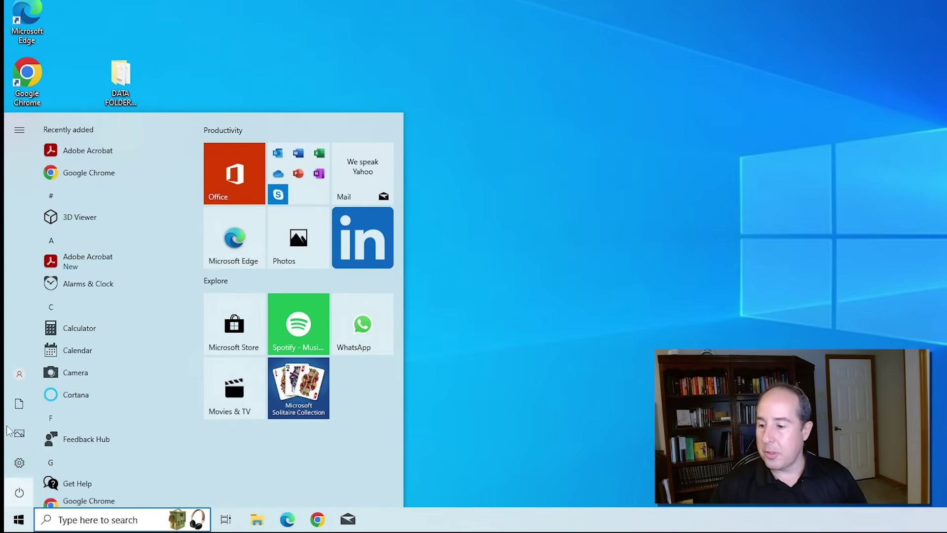
pyautogui.moveTo(19, 444)
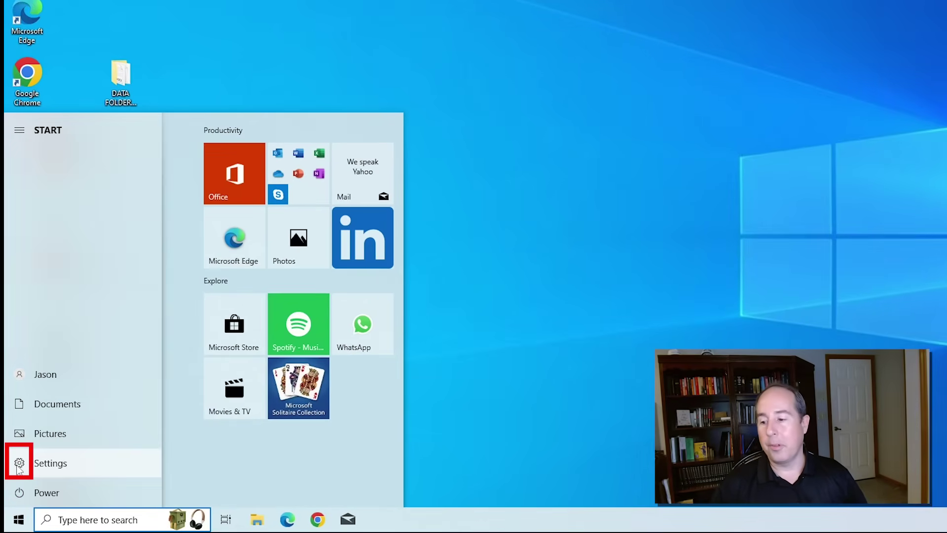
pyautogui.click(19, 463)
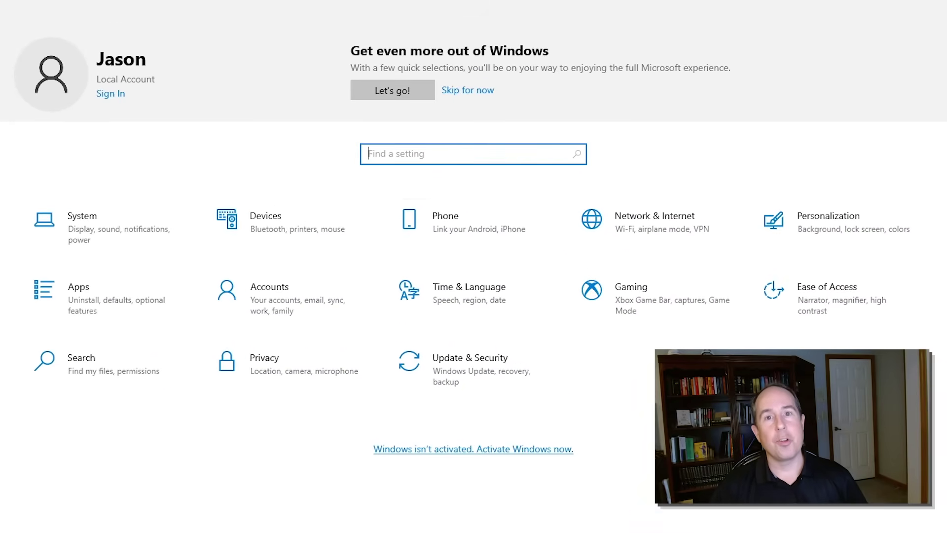
pyautogui.write('re')
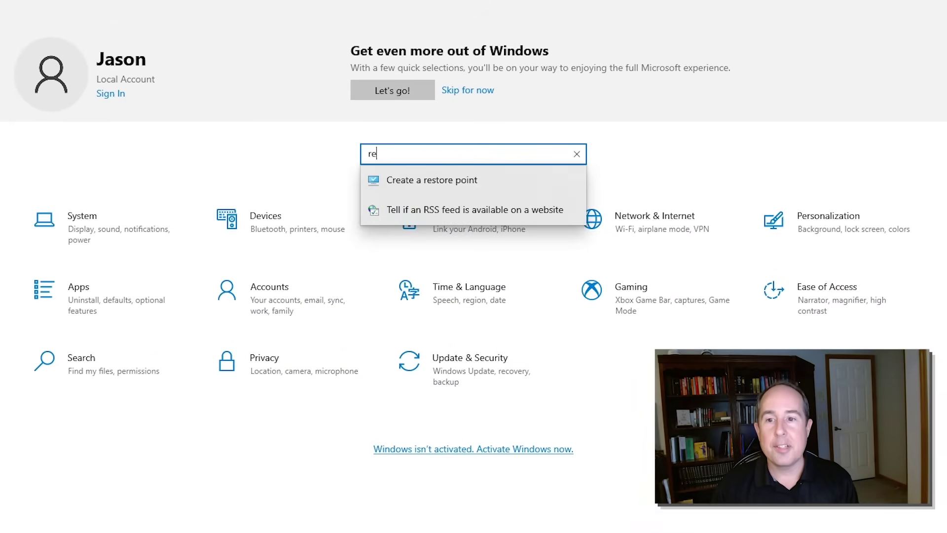
pyautogui.write('set')
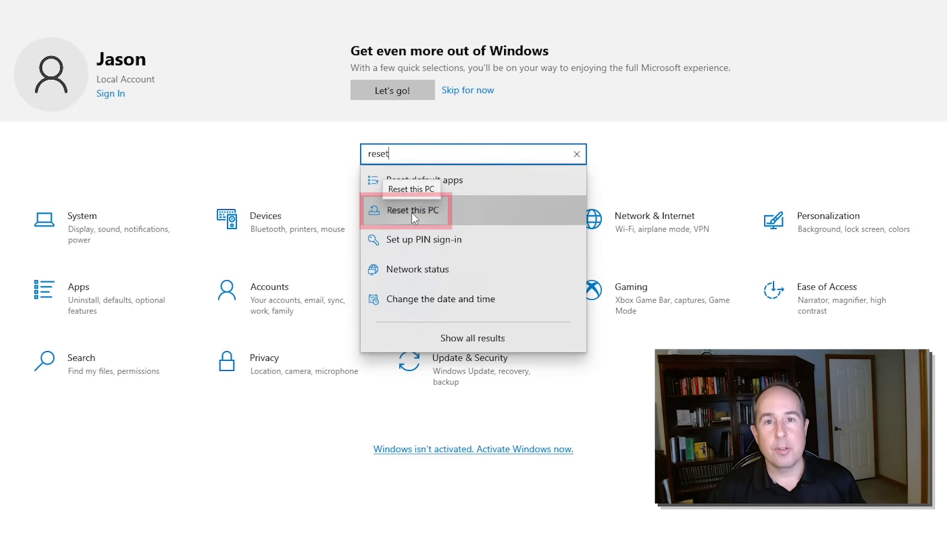
pyautogui.click(412, 213)
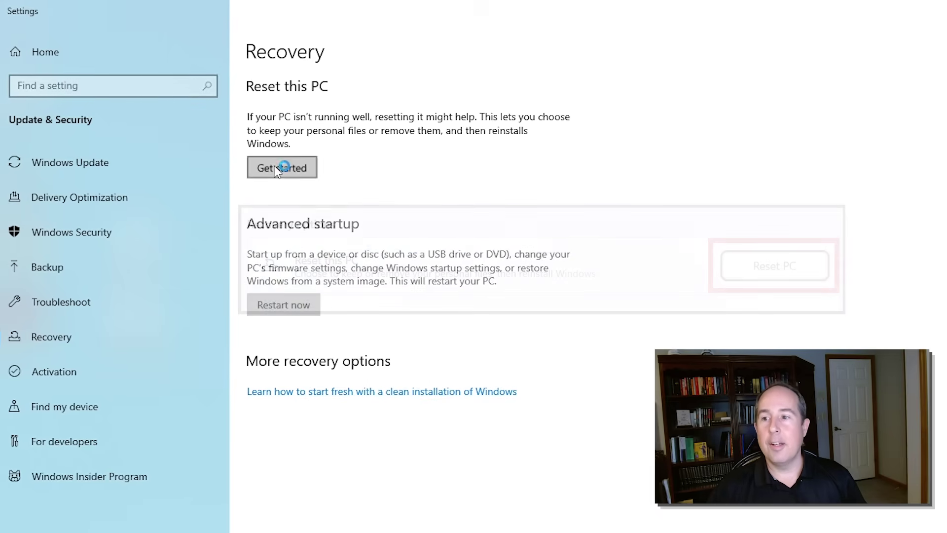
# Start Reset this PC and choose to remove everything.
pyautogui.click(275, 168)
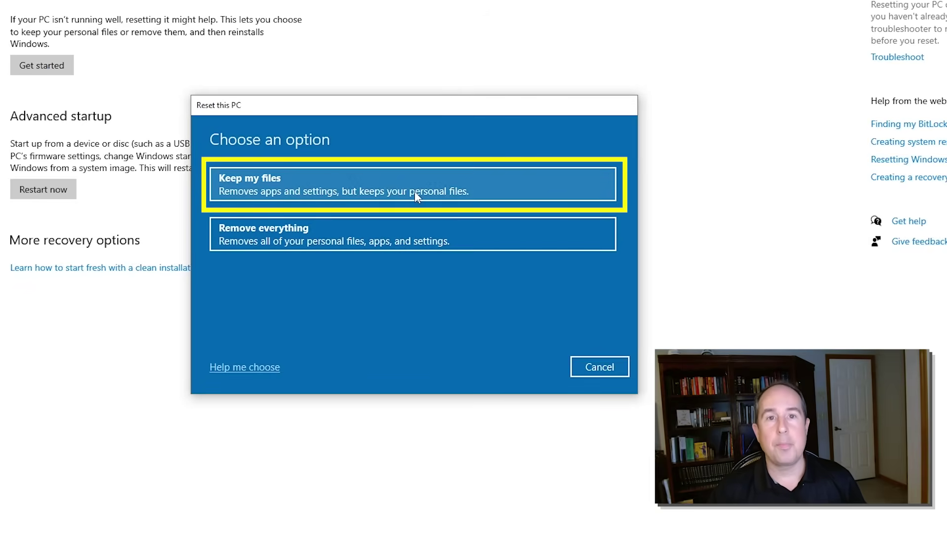
pyautogui.click(471, 194)
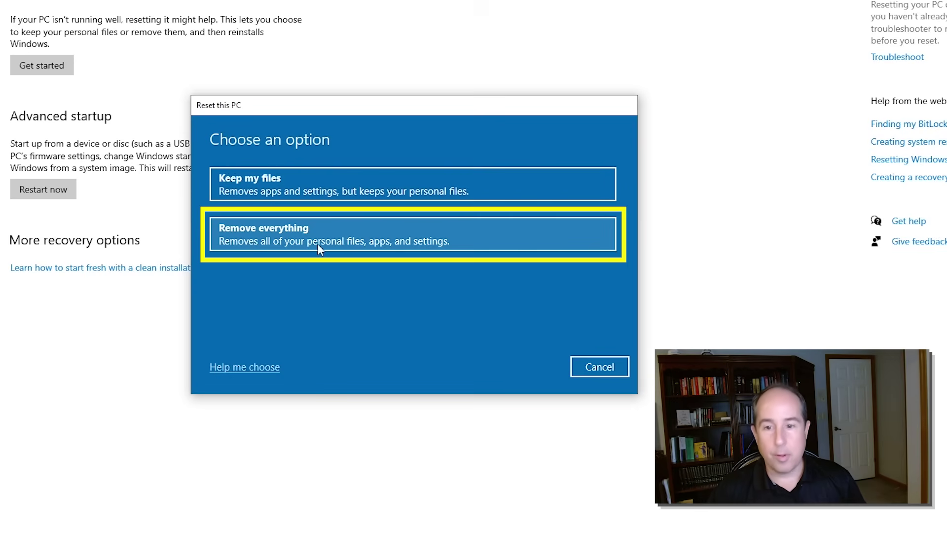
pyautogui.click(371, 241)
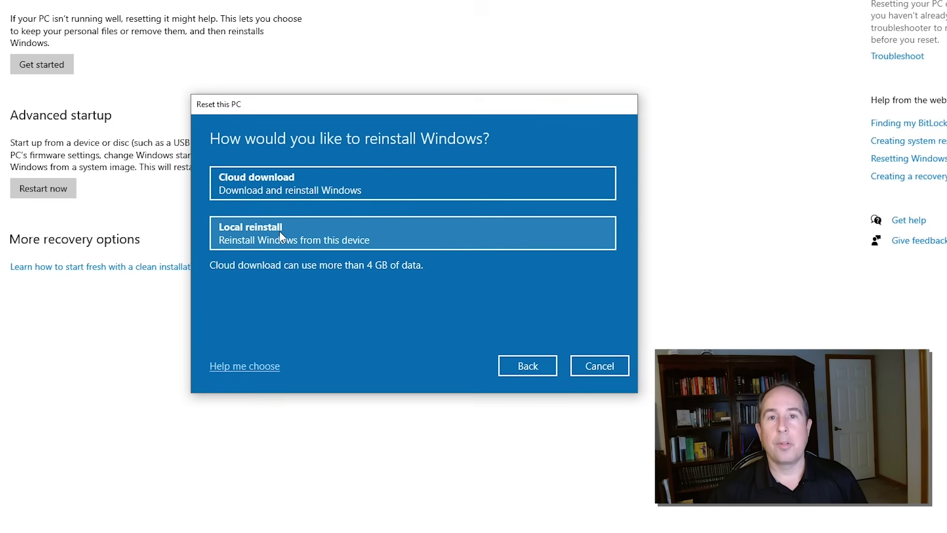
# Choose Cloud download and turn Clean data on in the reset's settings.
pyautogui.click(306, 179)
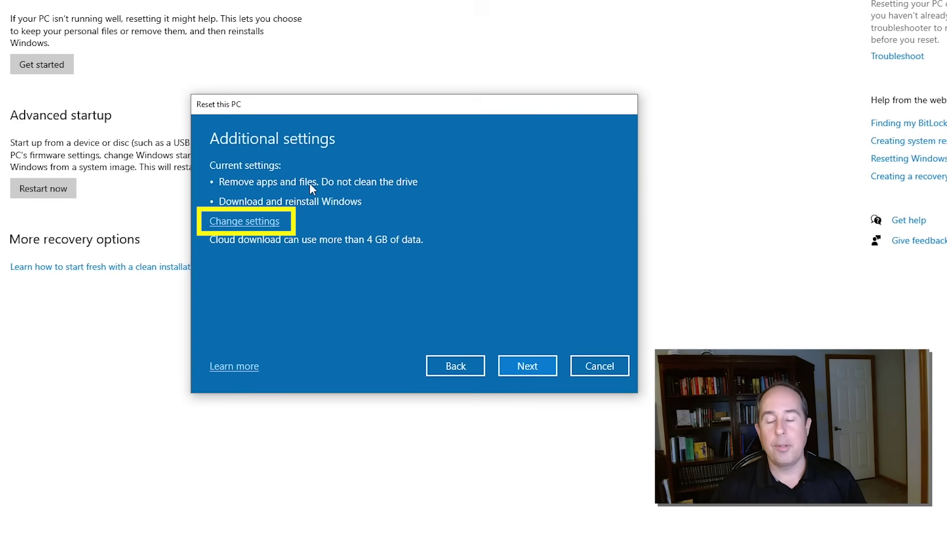
pyautogui.click(248, 220)
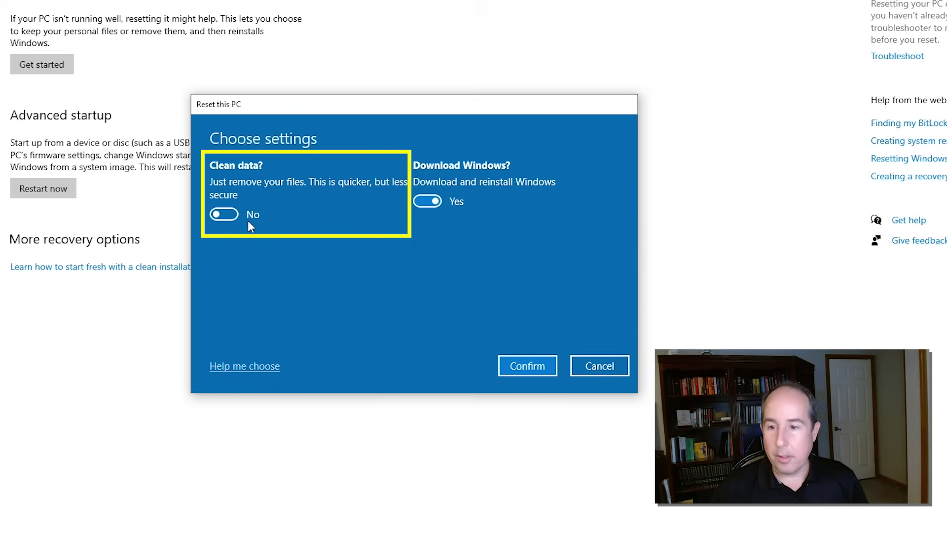
pyautogui.click(218, 215)
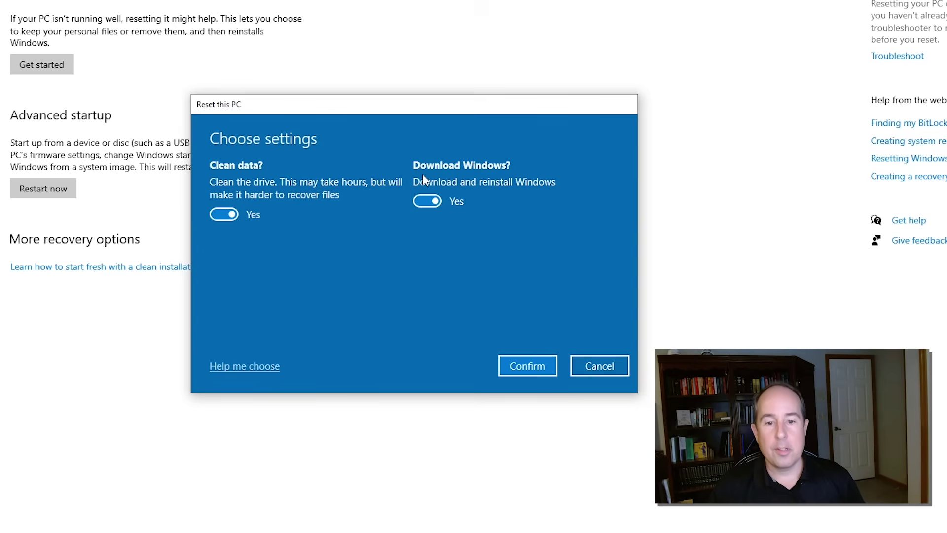
pyautogui.click(528, 367)
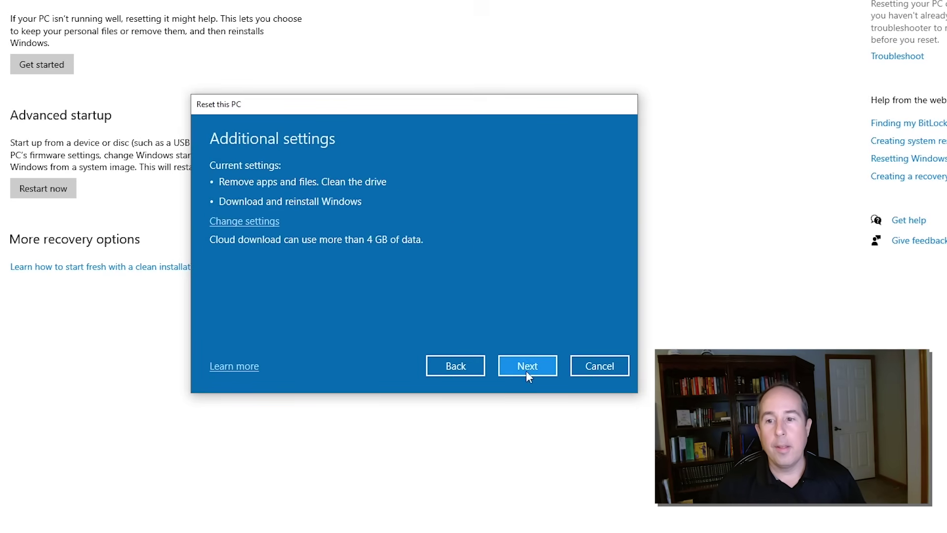
# Continue past the additional settings to the Ready to reset this PC summary.
pyautogui.click(527, 366)
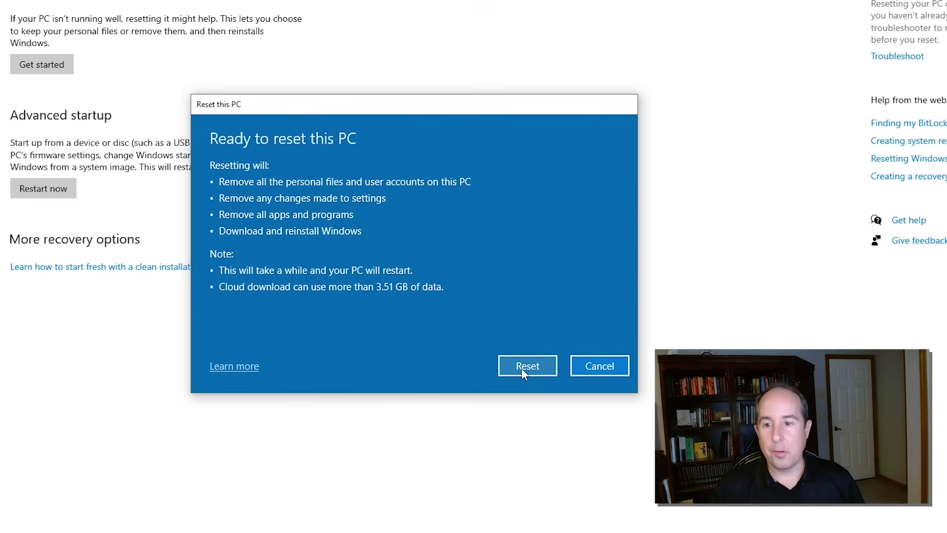
# Start the reset and let the PC reinstall Windows and restart into setup.
pyautogui.click(522, 368)
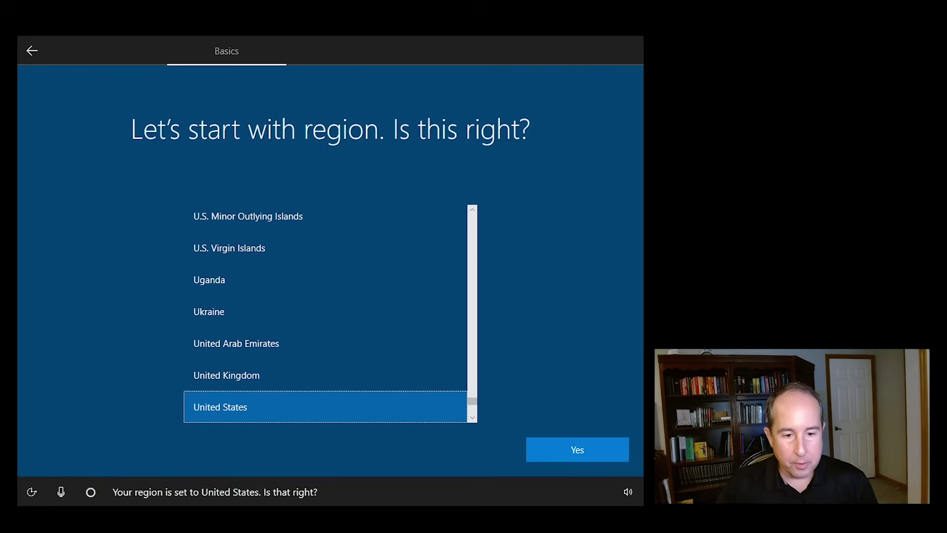
# Accept United States and the suggested keyboard, skip a second layout, and continue offline.
pyautogui.click(582, 450)
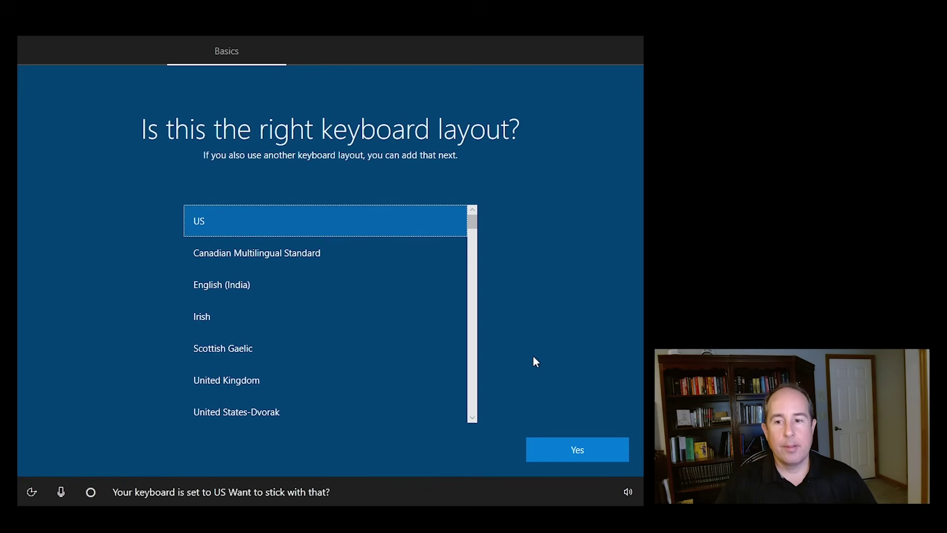
pyautogui.click(580, 458)
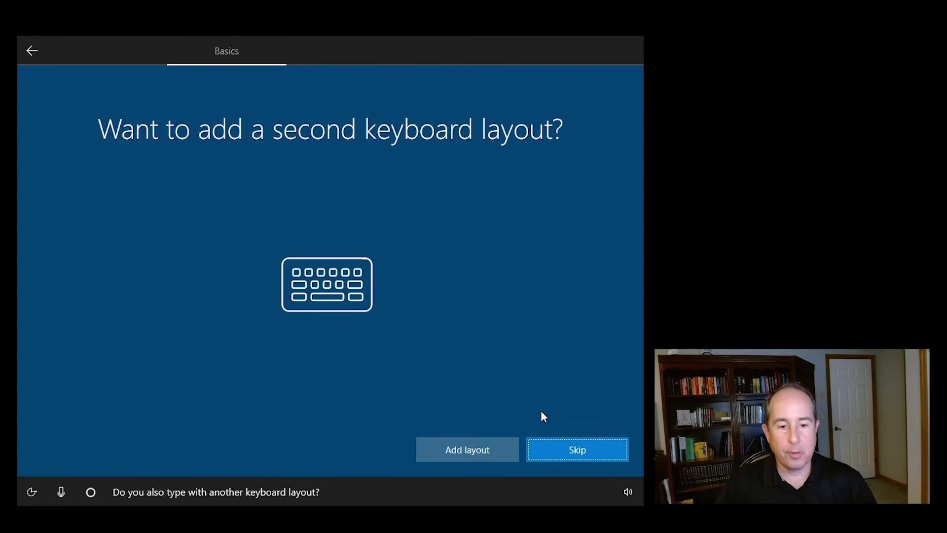
pyautogui.click(583, 448)
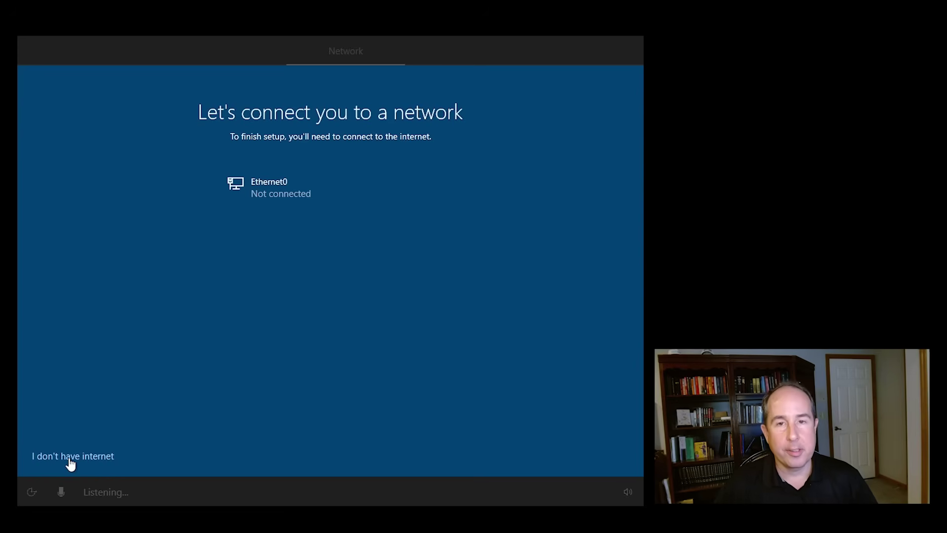
pyautogui.click(69, 458)
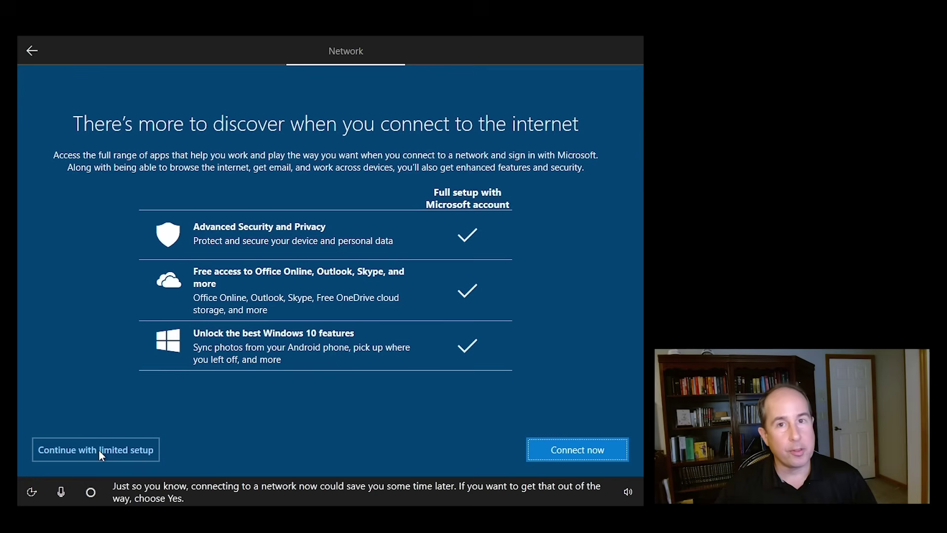
# Use limited setup to create local account User6 with no password.
pyautogui.click(99, 450)
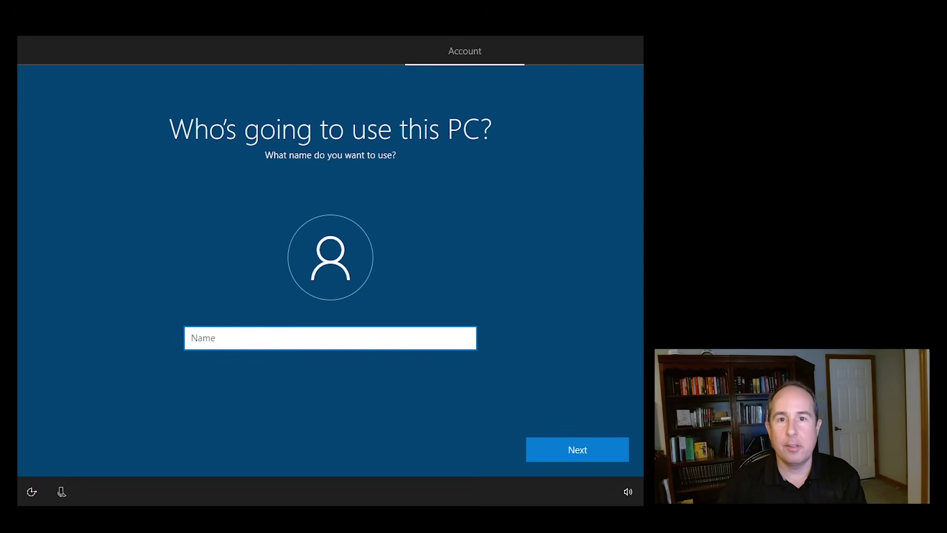
pyautogui.write('User6')
pyautogui.click(592, 451)
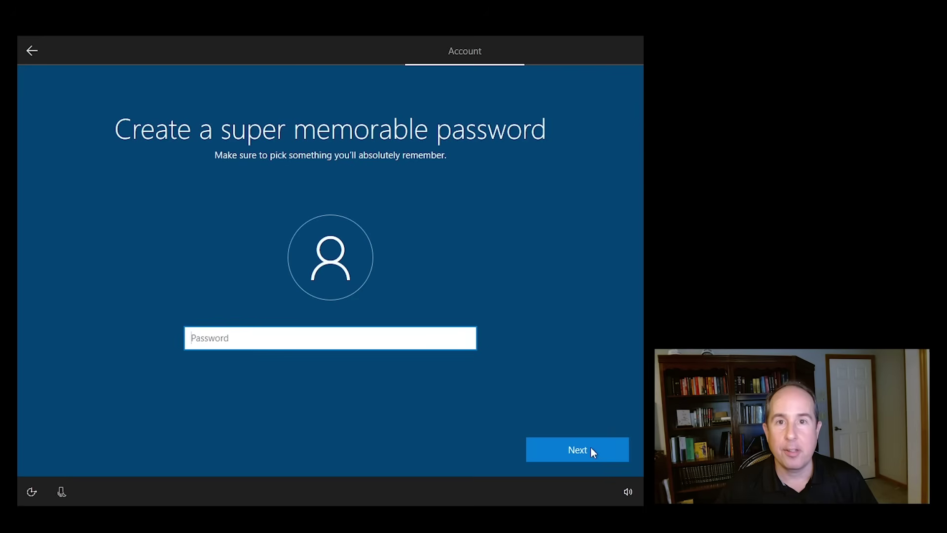
pyautogui.click(579, 447)
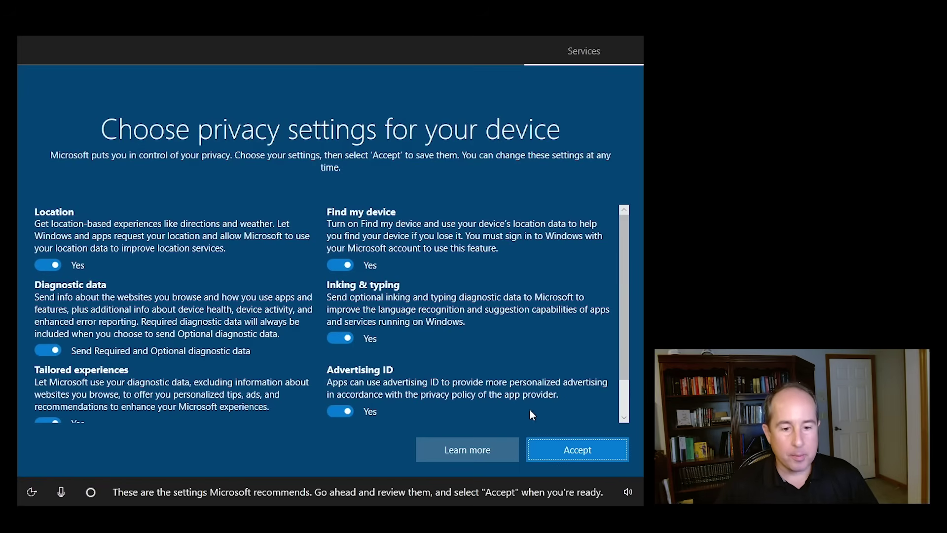
# Accept the recommended privacy settings and answer the Cortana request.
pyautogui.click(572, 451)
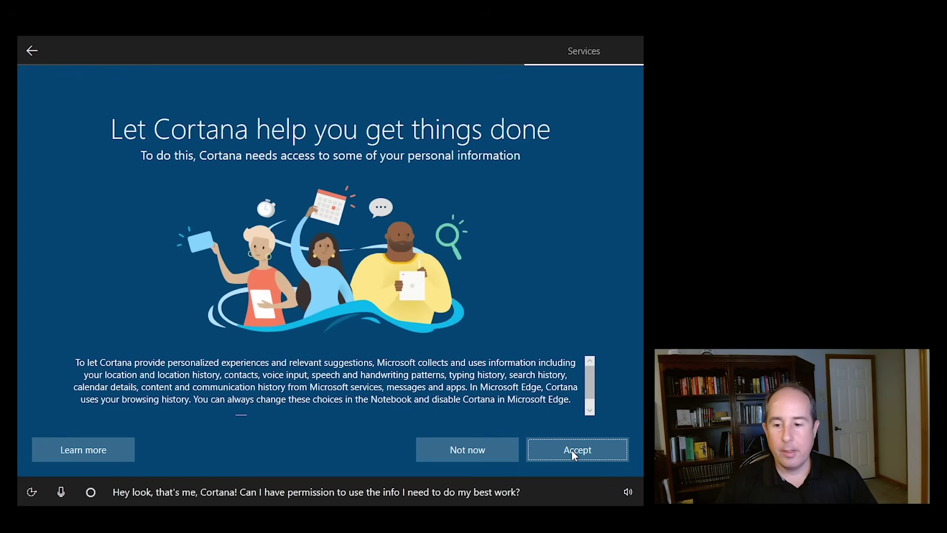
pyautogui.click(455, 450)
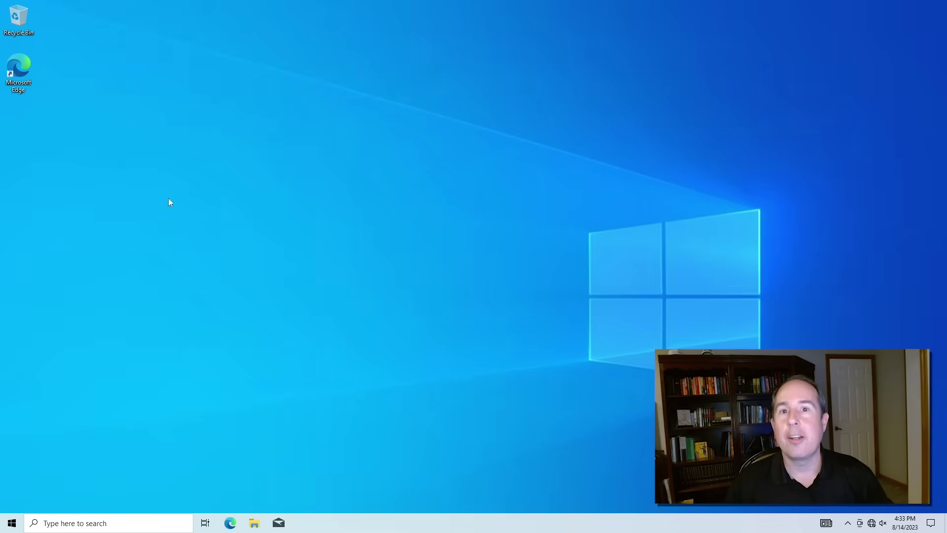
# In File Explorer, check Desktop, Downloads, Documents, Pictures, Music and Videos in turn.
pyautogui.click(255, 524)
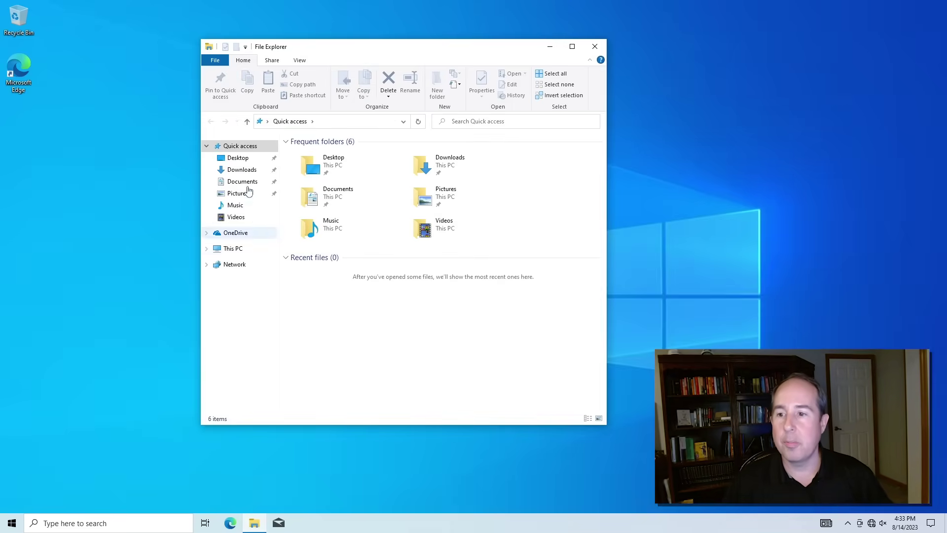
pyautogui.click(236, 162)
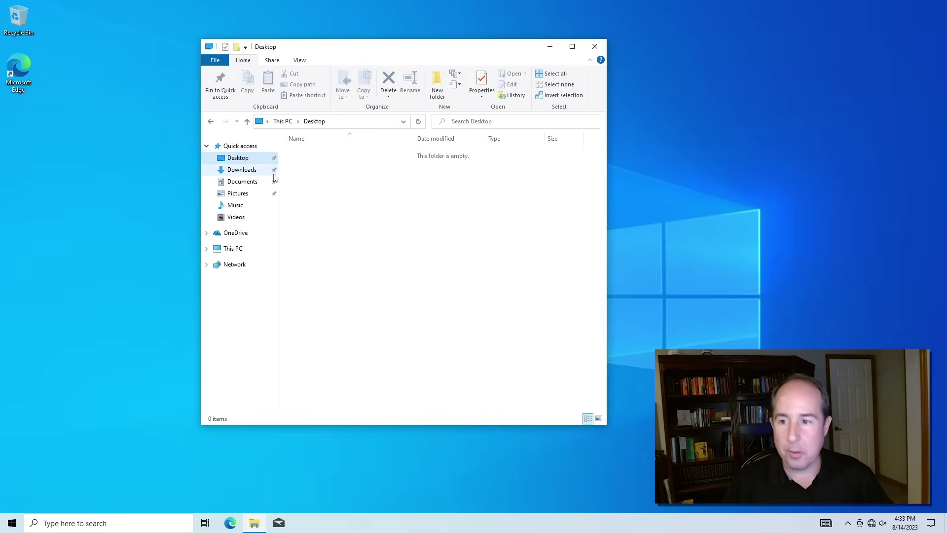
pyautogui.click(245, 172)
pyautogui.click(247, 182)
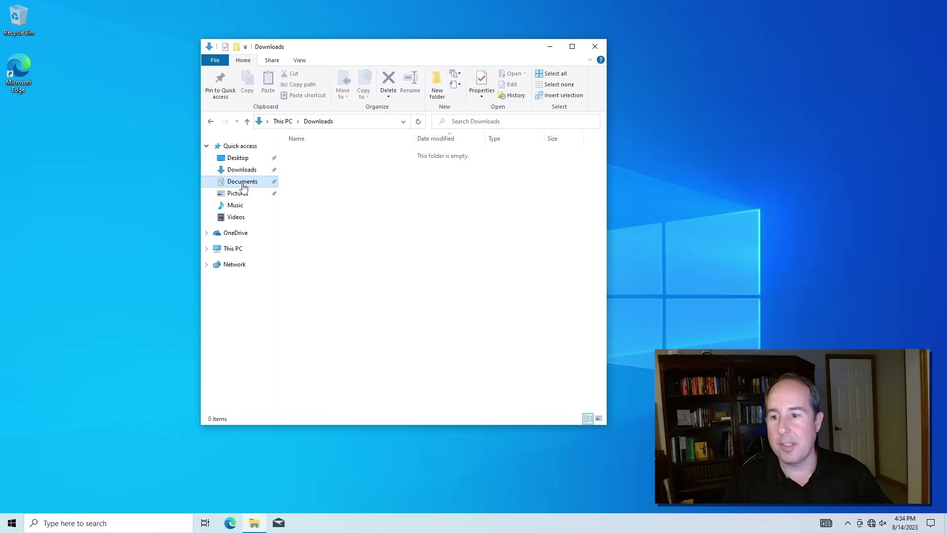
pyautogui.click(243, 193)
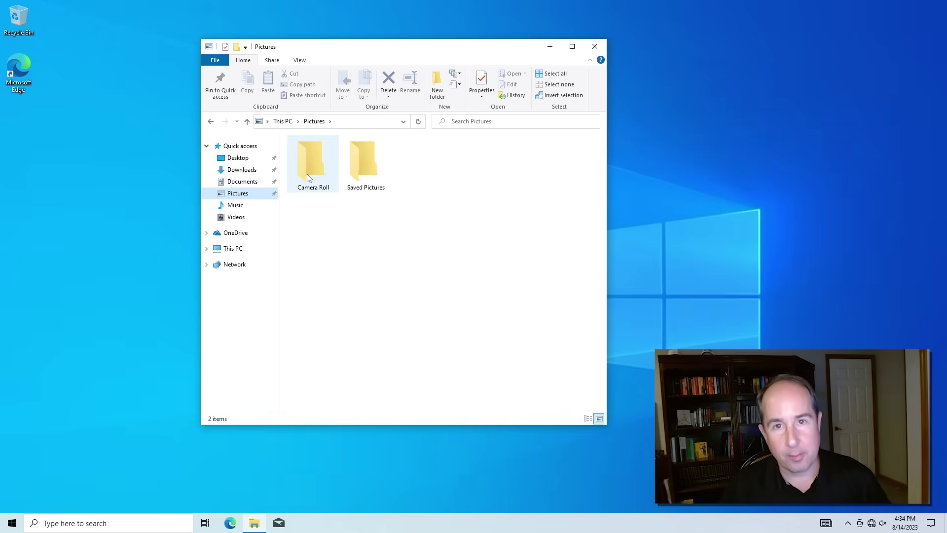
pyautogui.click(235, 205)
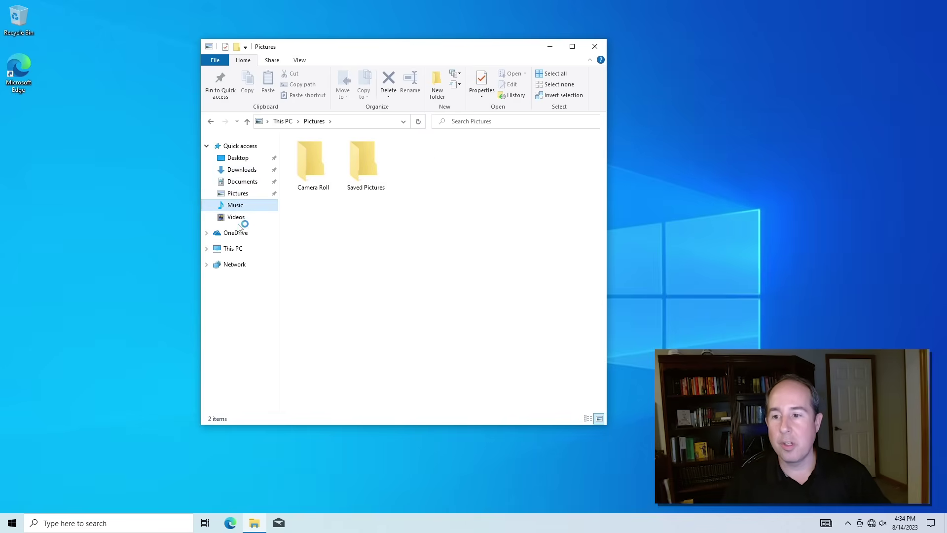
pyautogui.click(239, 219)
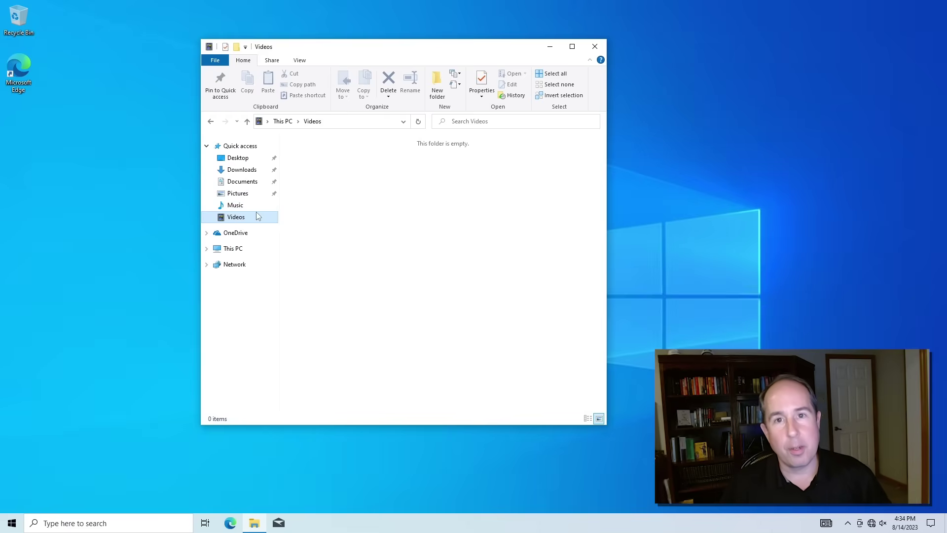
# Open Local Disk (C:) from This PC to view its top-level folders.
pyautogui.click(283, 122)
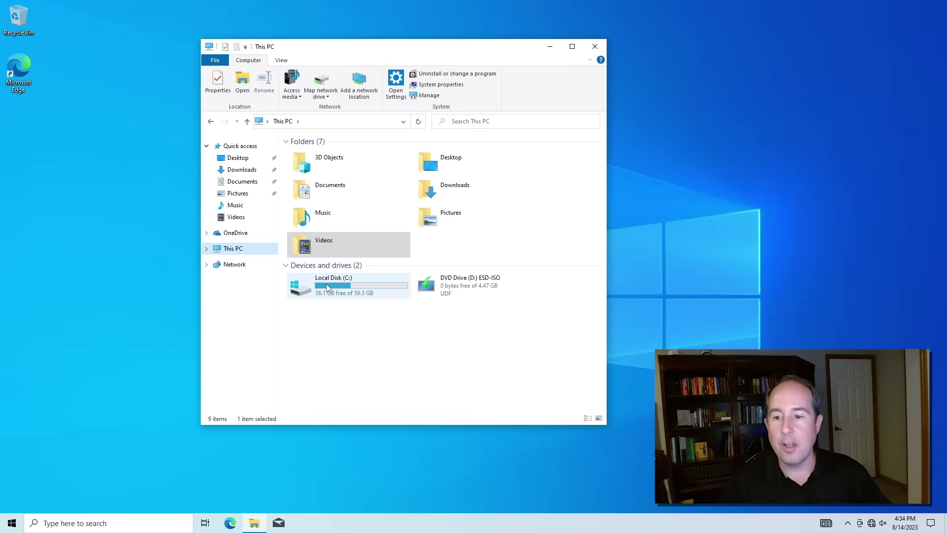
pyautogui.click(327, 286)
pyautogui.doubleClick(326, 286)
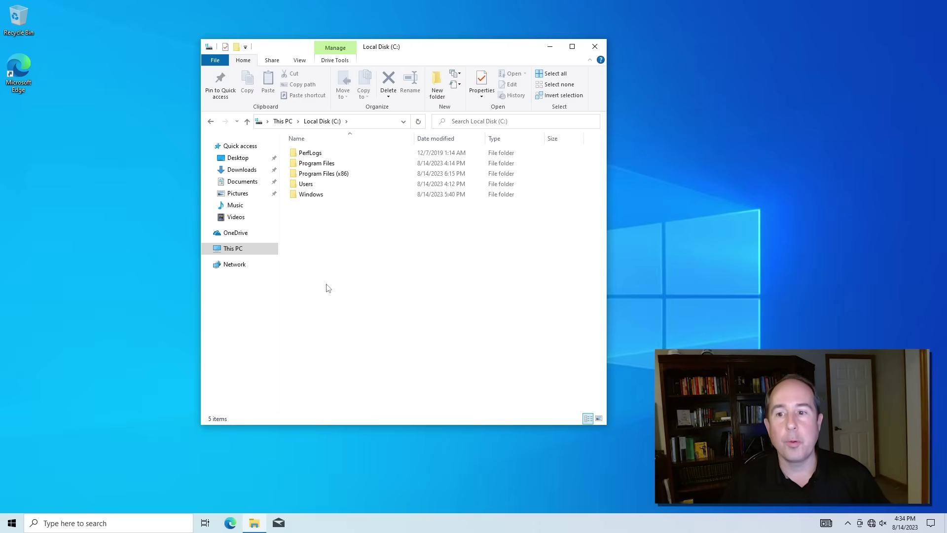